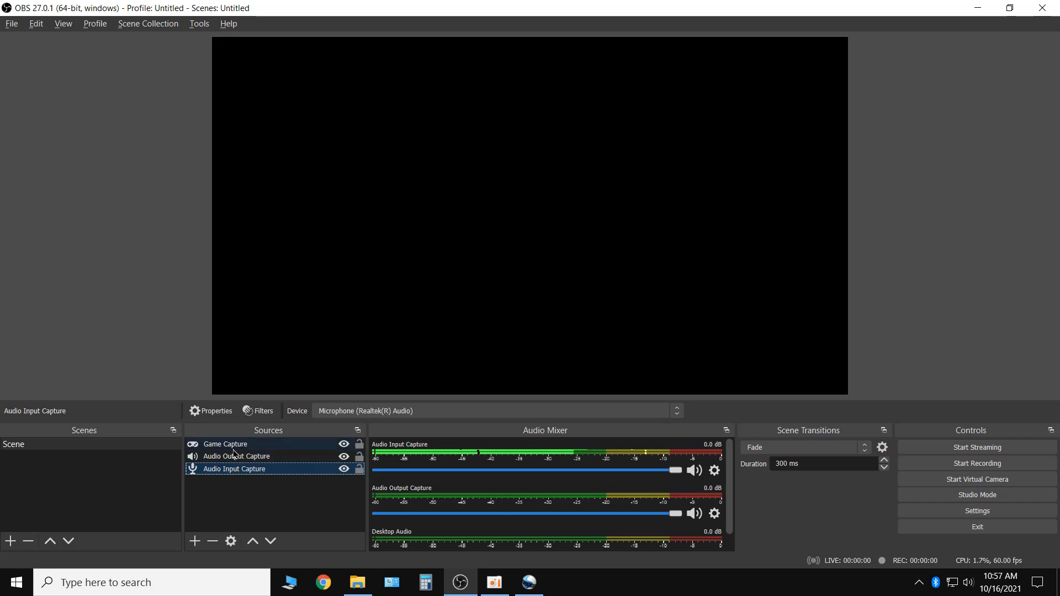
Step: Select the Game Capture source and open the video settings
click(234, 448)
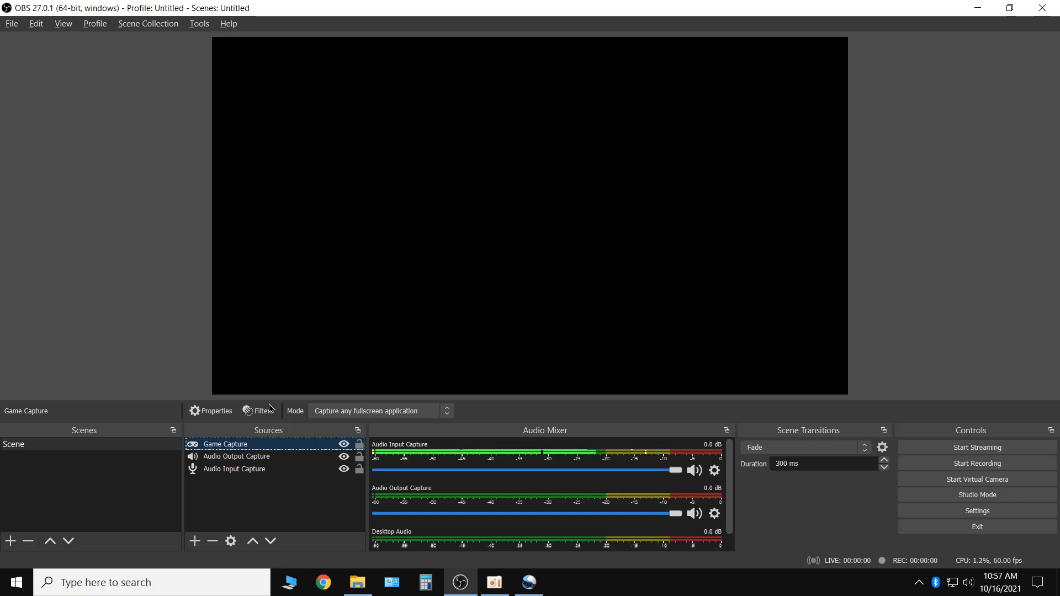
click(15, 23)
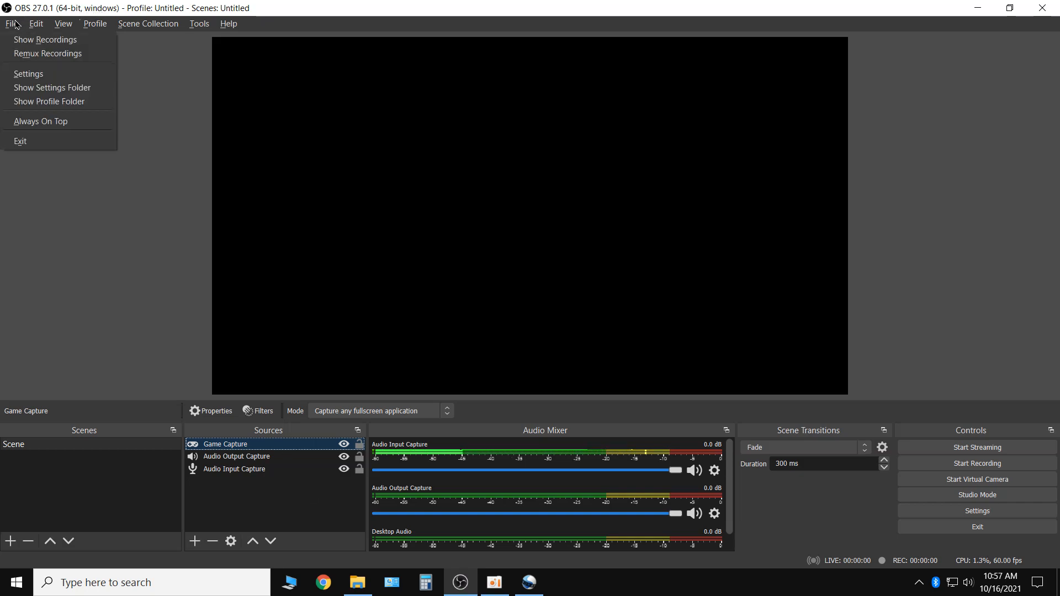
click(25, 72)
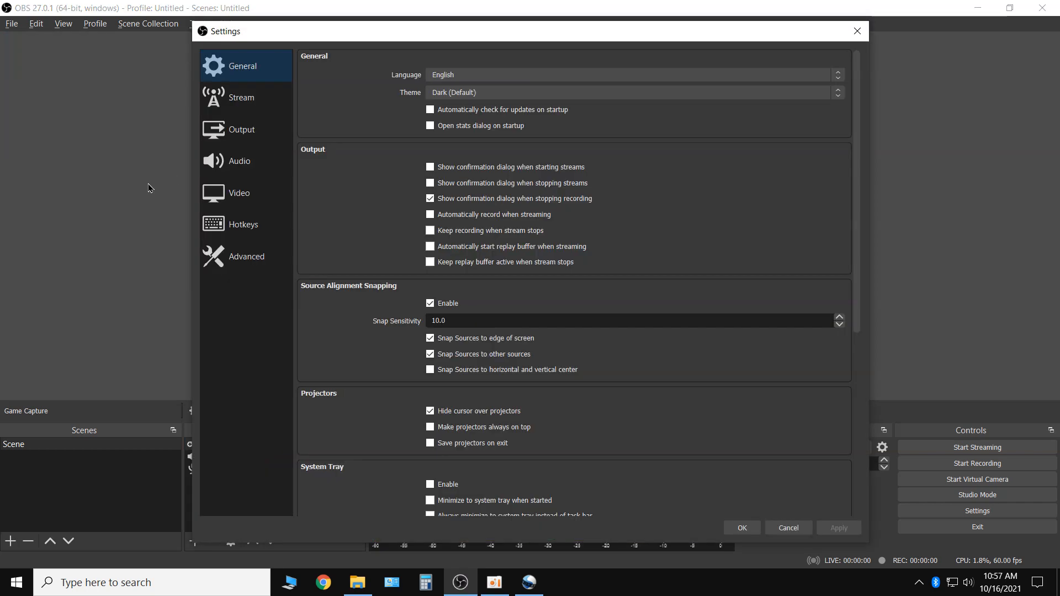
click(255, 205)
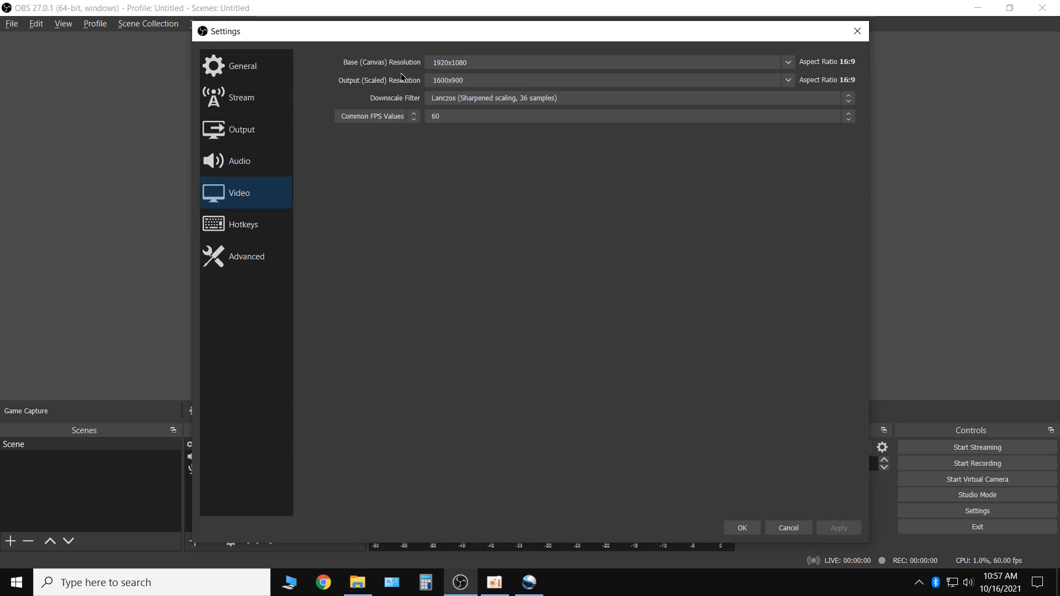
Step: Review the base canvas resolution and the available output scaled resolutions
click(481, 63)
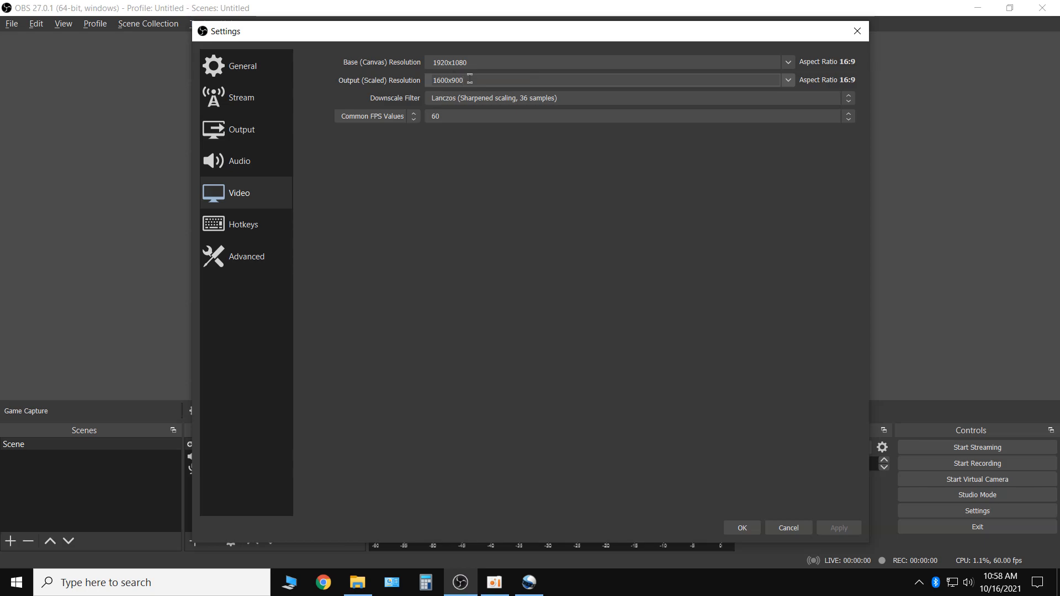
click(792, 81)
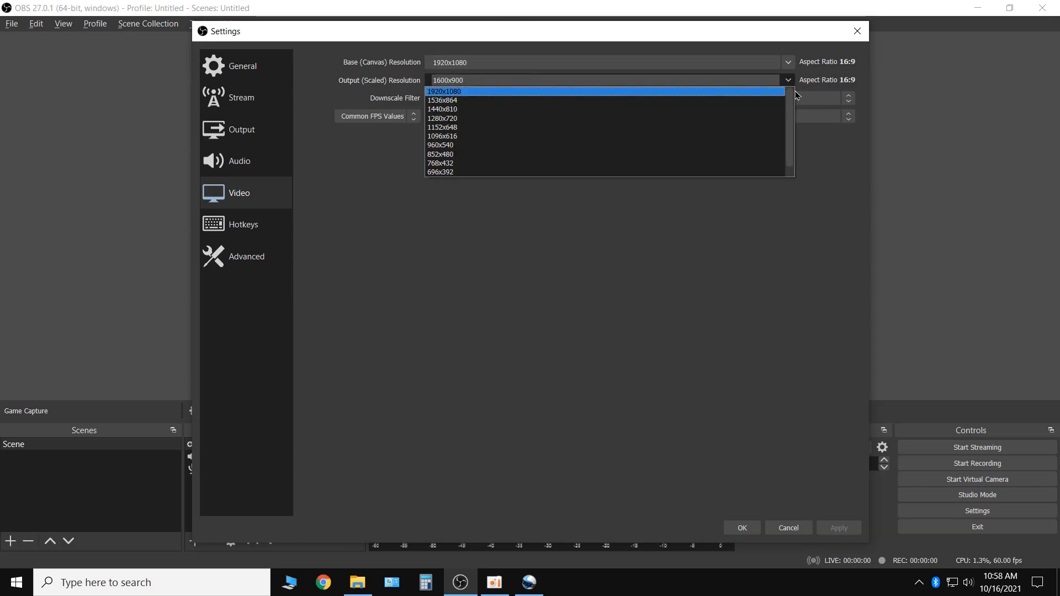
click(838, 167)
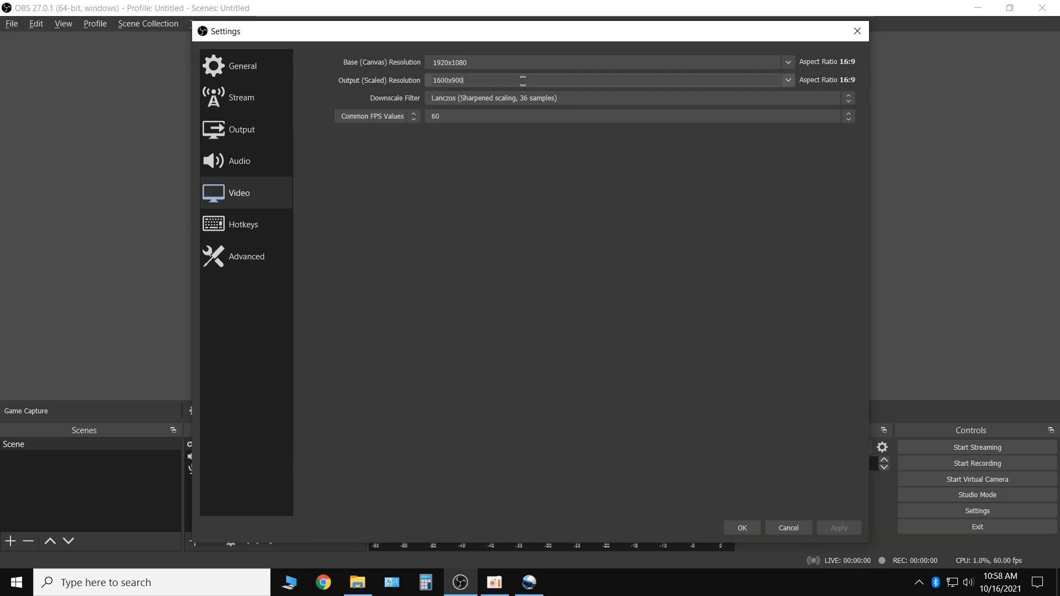
click(514, 61)
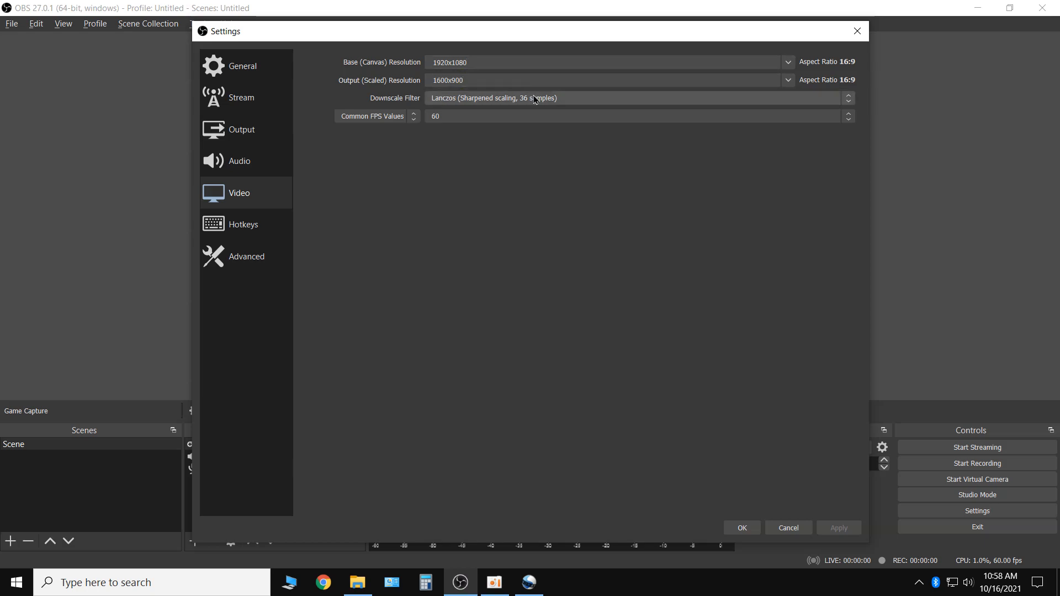
click(460, 80)
Step: Choose Lanczos (Sharpened scaling, 36 samples) as the downscale filter and view the common FPS values
click(537, 102)
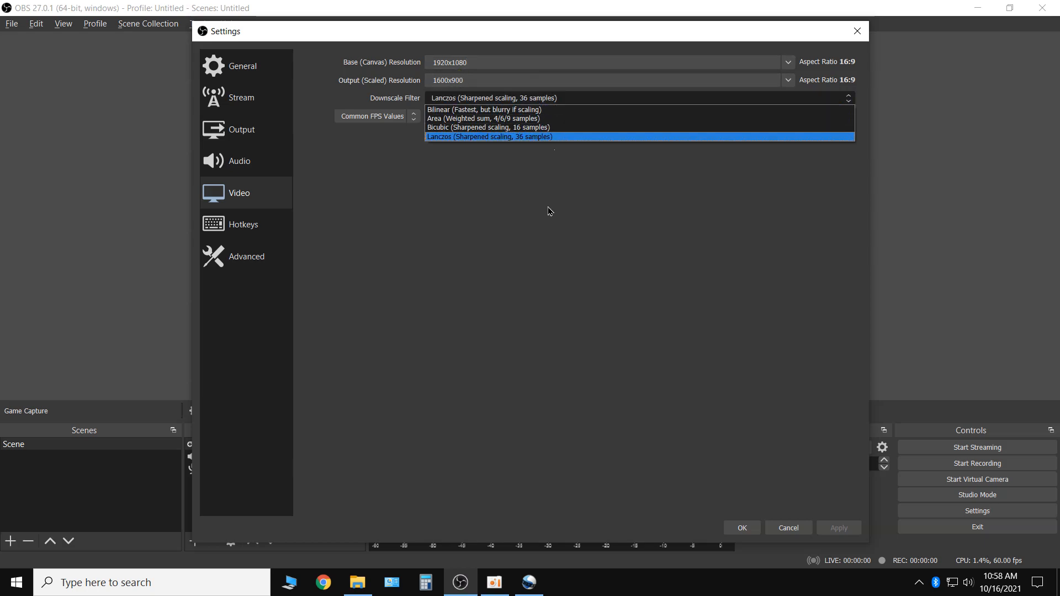
click(492, 136)
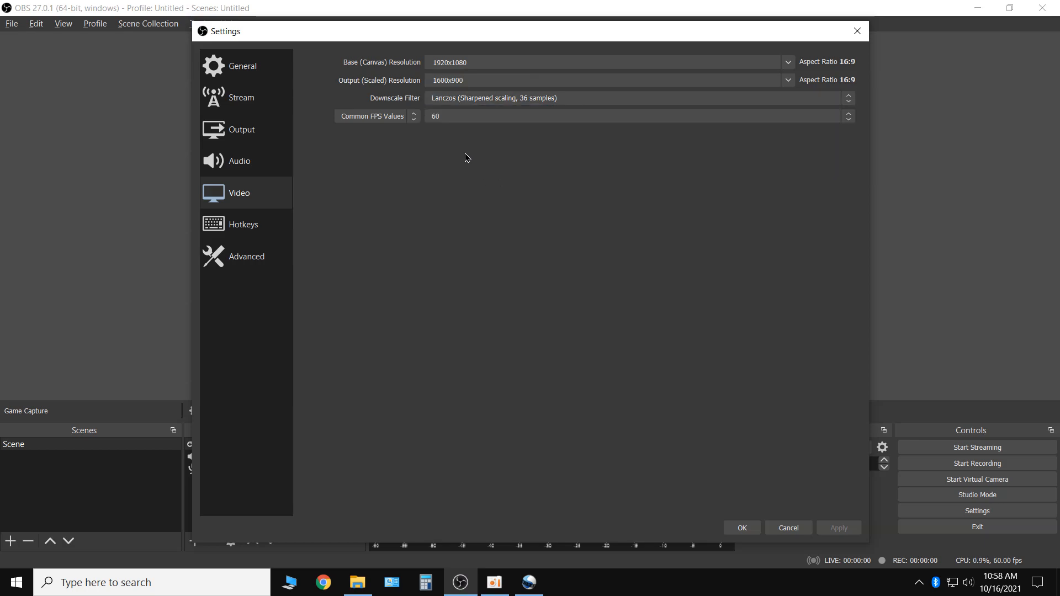
click(575, 104)
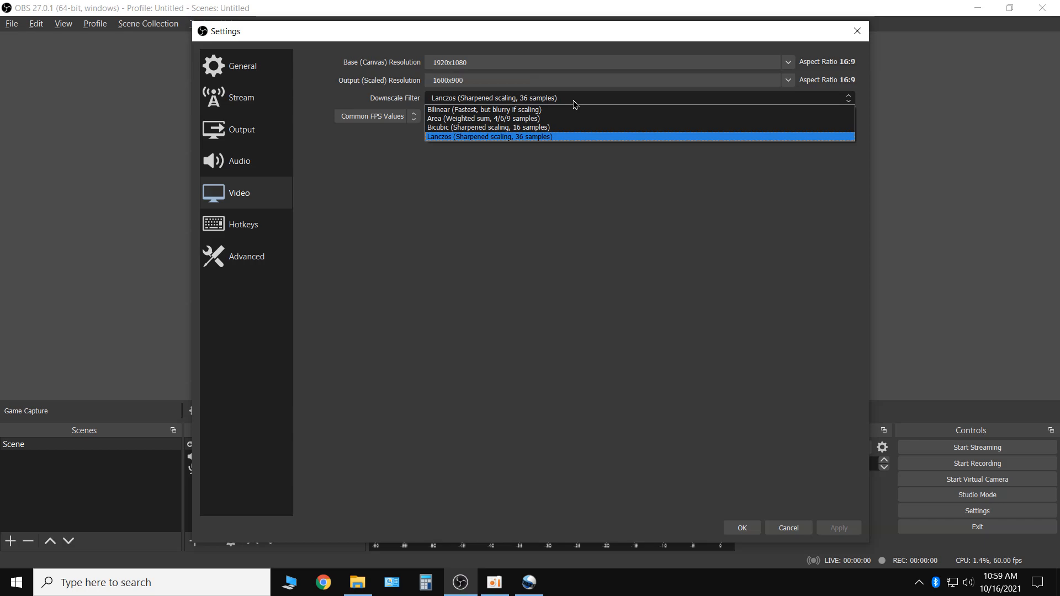
click(574, 104)
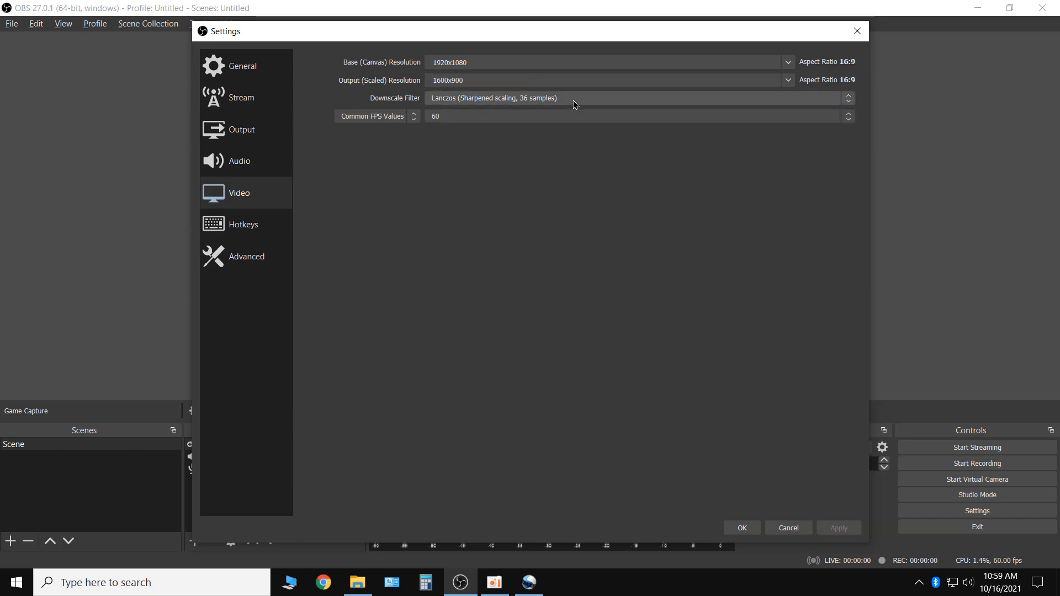
click(456, 117)
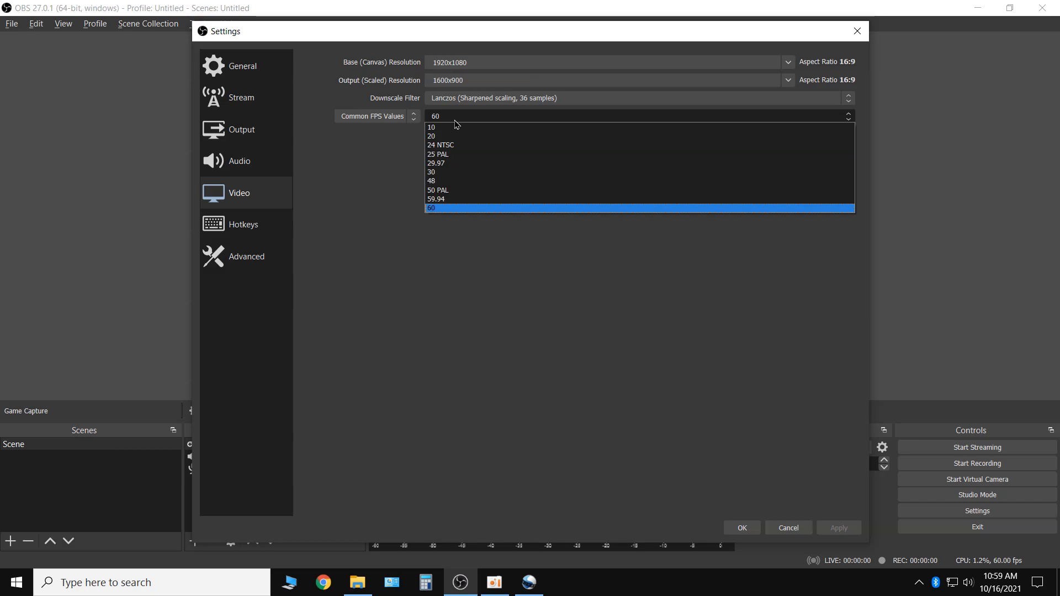
click(455, 121)
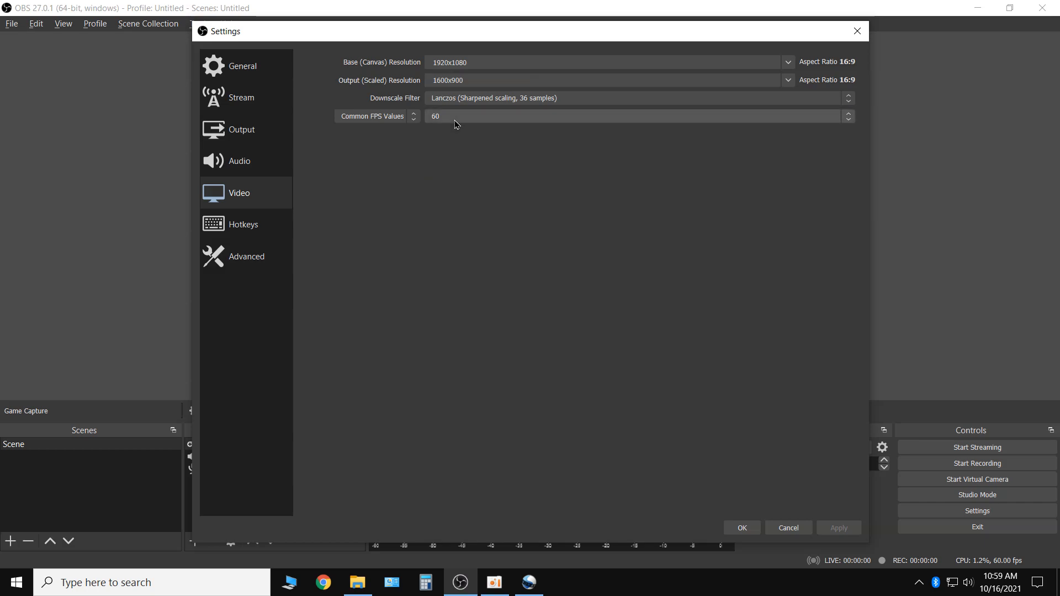
Step: Check the output mode choices in the output settings and open the recording settings
click(256, 138)
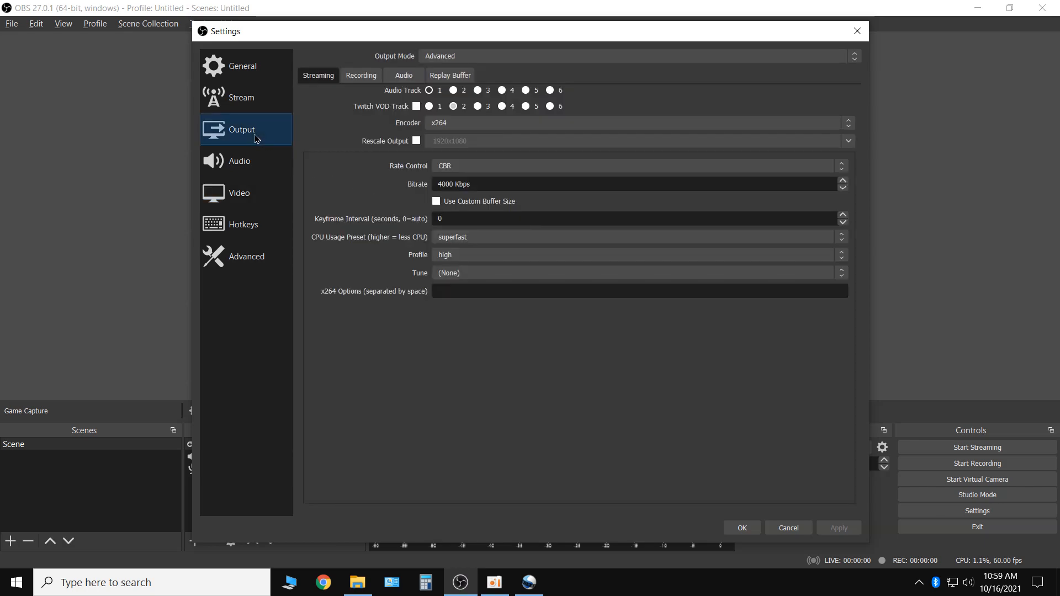
click(437, 57)
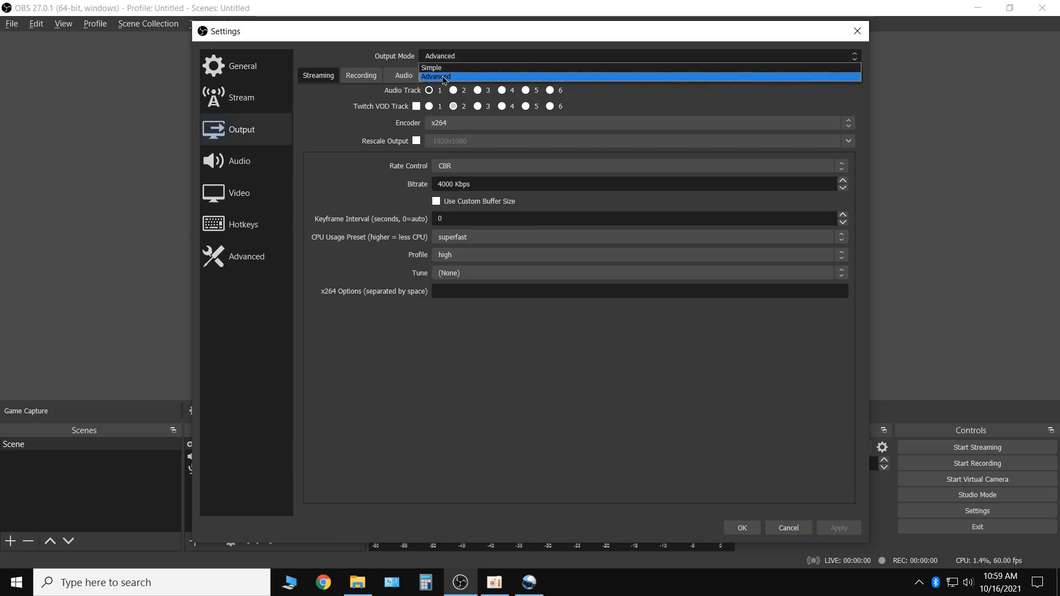
click(331, 142)
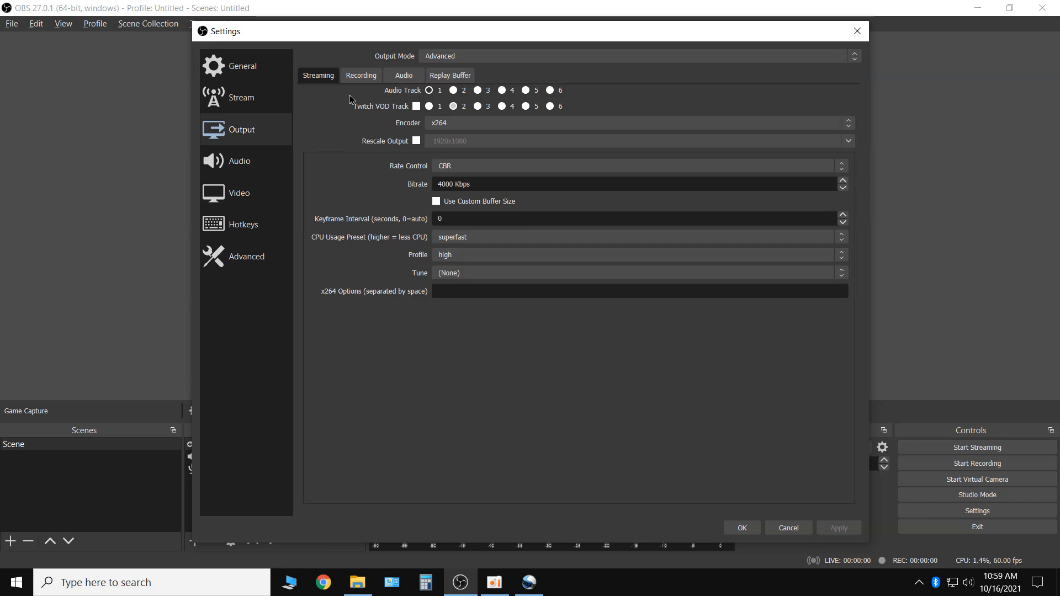
click(355, 83)
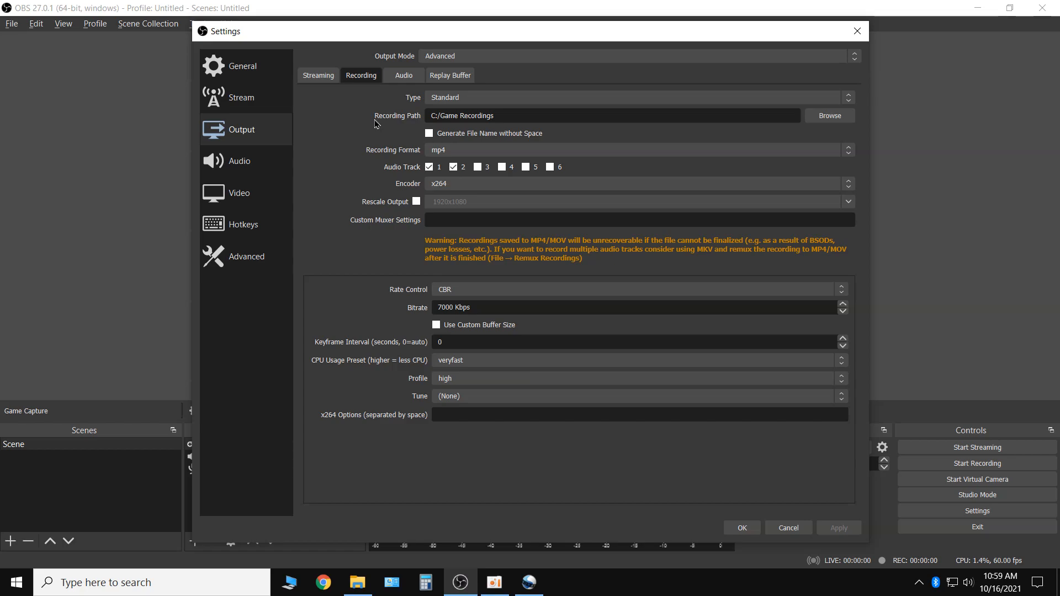
Step: Review the recording type, recording path, and the available recording formats and encoders
click(453, 101)
click(454, 102)
click(460, 116)
click(495, 154)
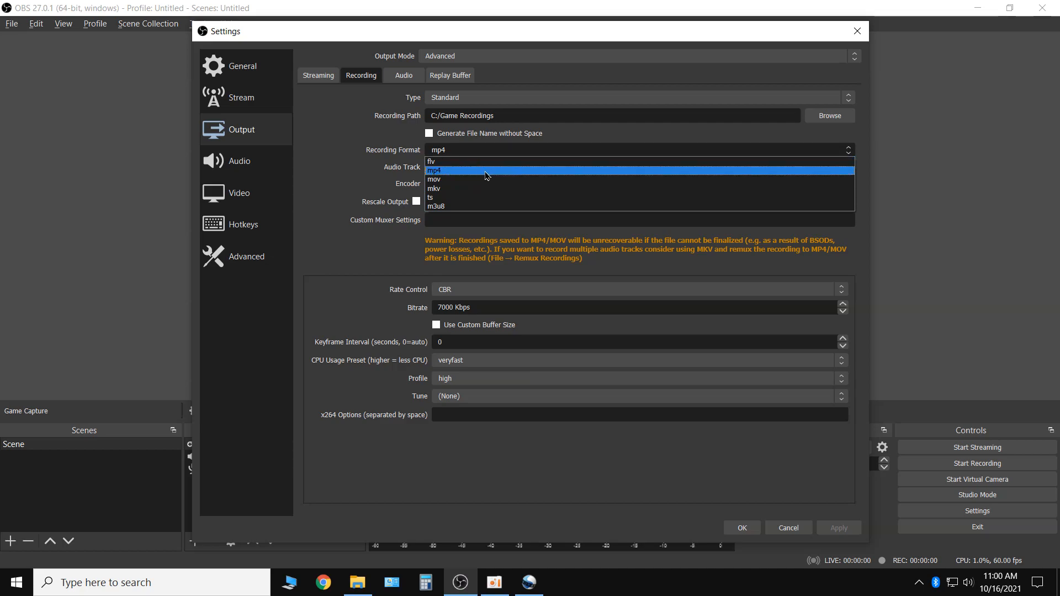
click(351, 160)
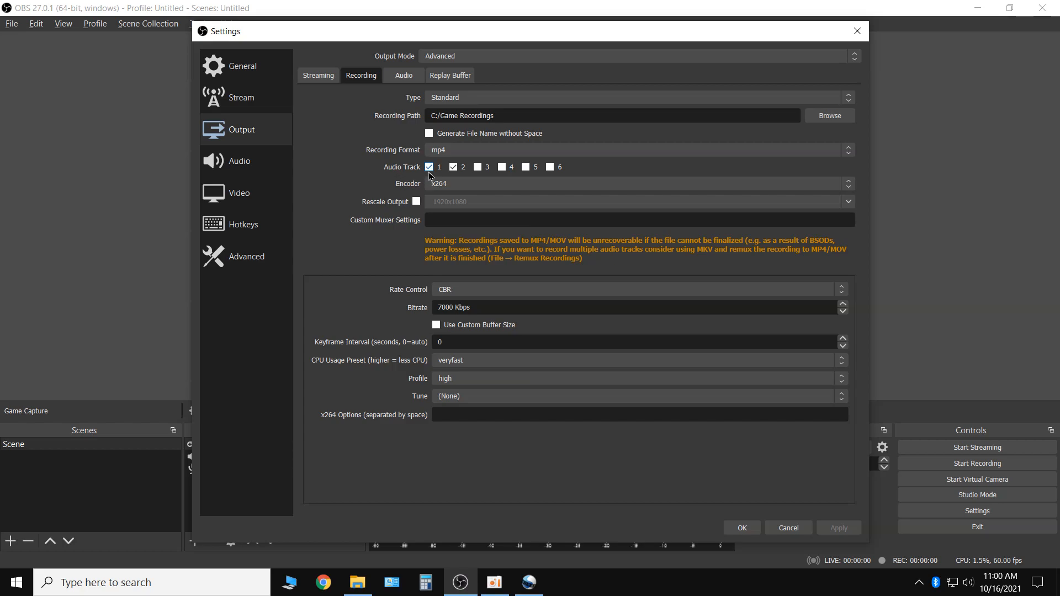
click(460, 185)
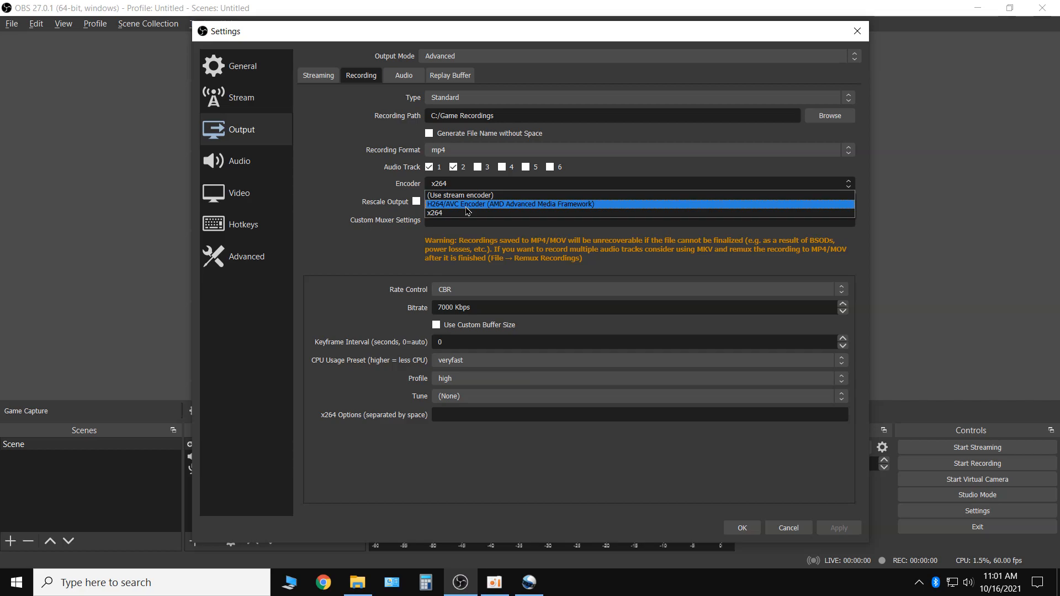
click(349, 210)
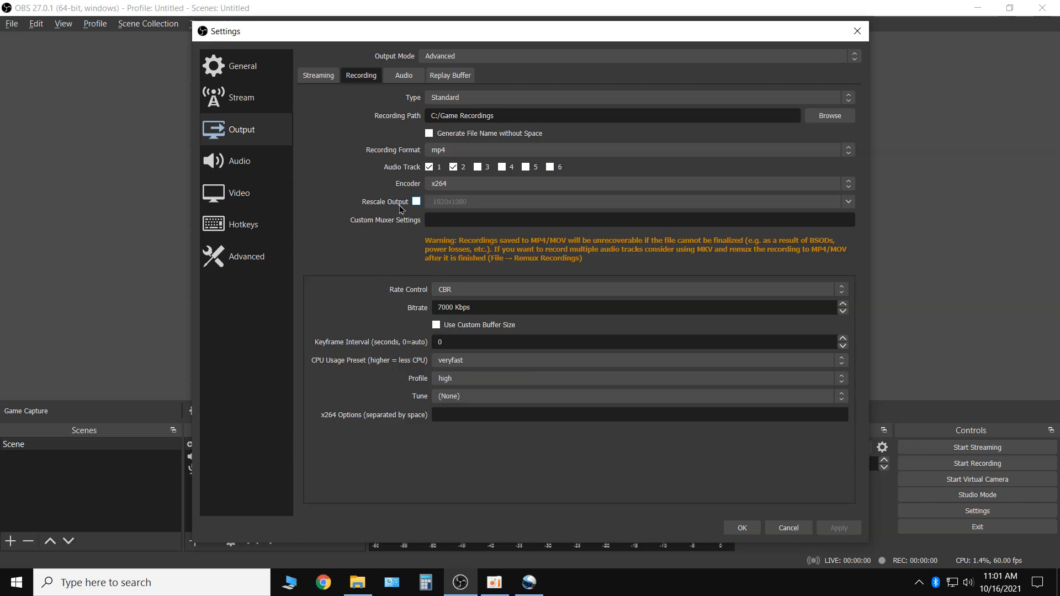
Step: Examine the rate control options for the recording encoder
click(453, 292)
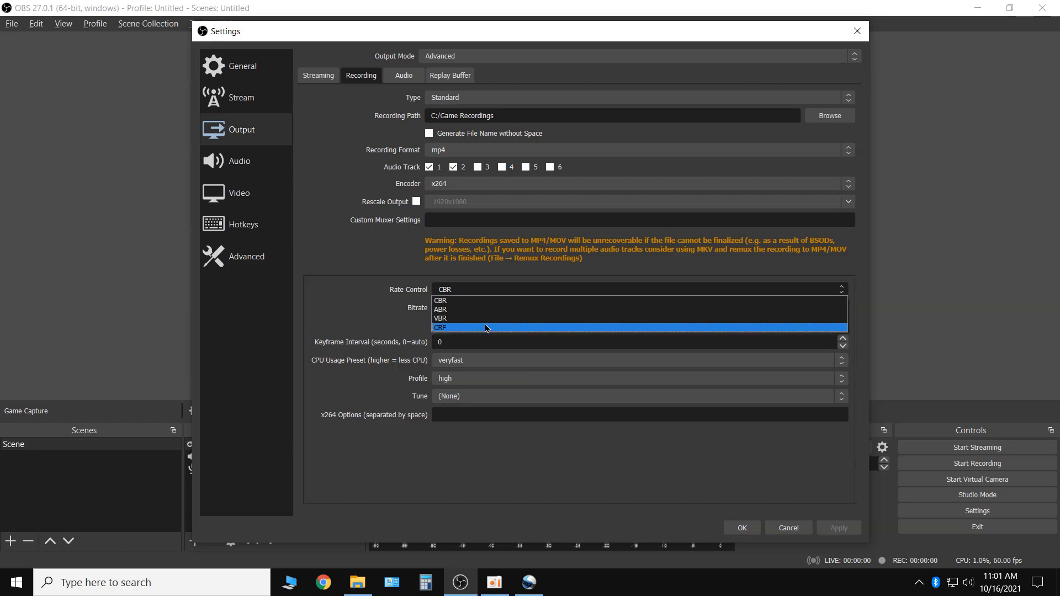
click(413, 282)
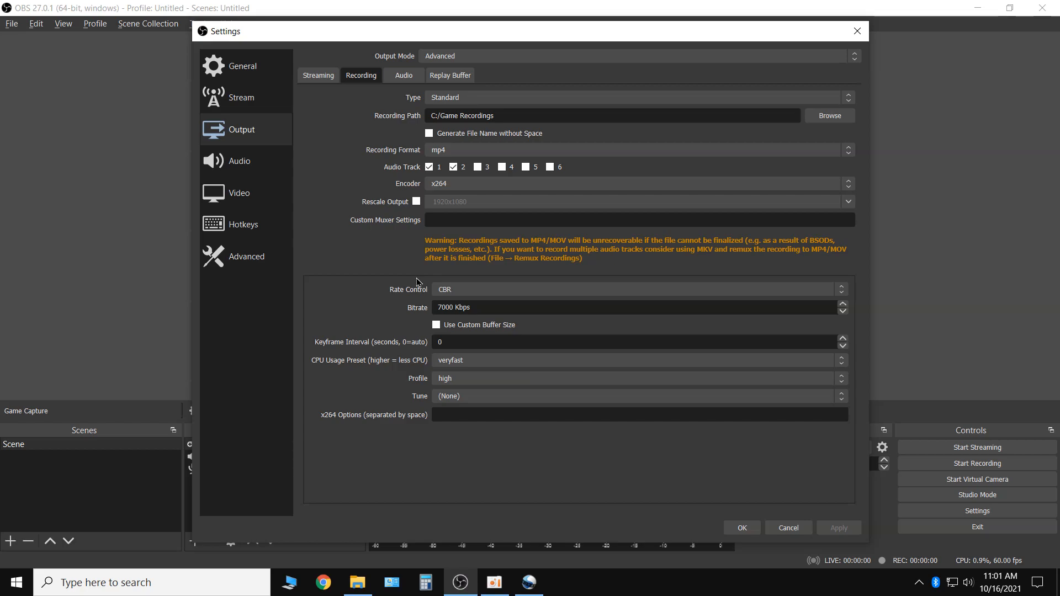
click(461, 287)
click(458, 285)
click(460, 287)
click(463, 292)
click(462, 290)
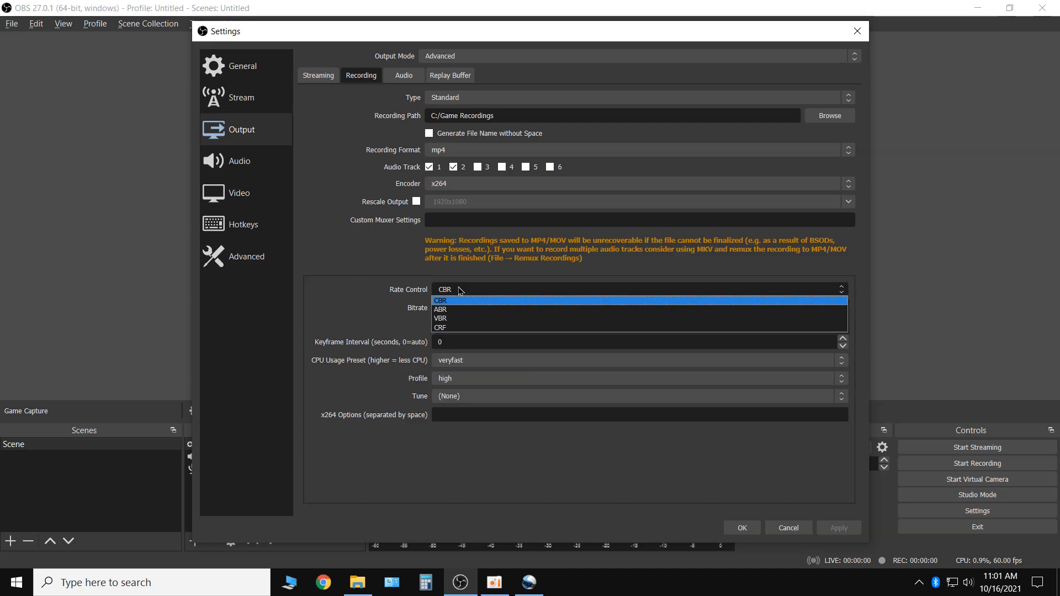
click(461, 291)
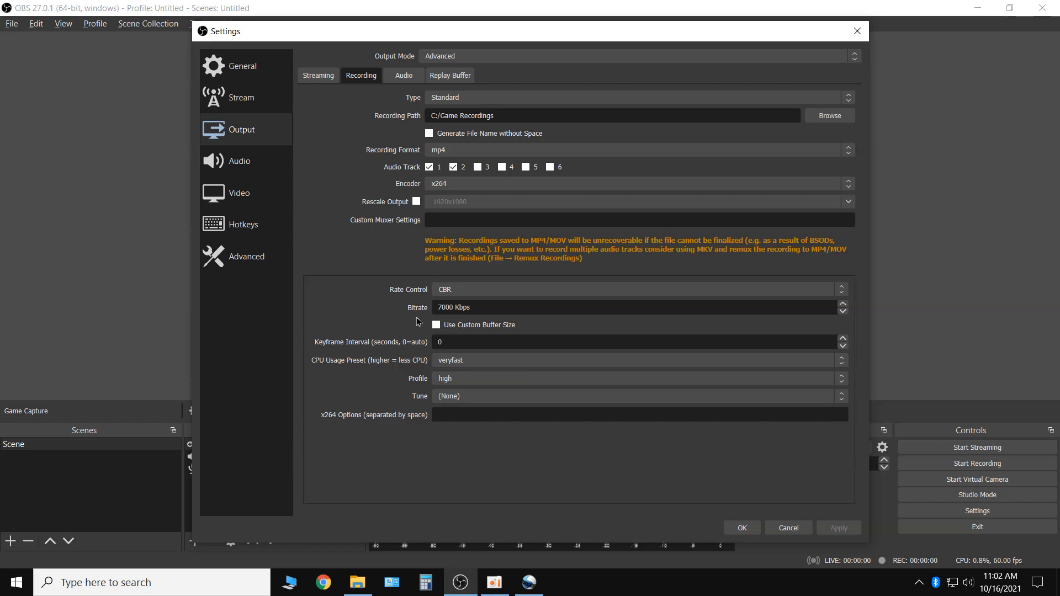
Step: Examine the bitrate value in the recording encoder settings
click(481, 308)
drag(480, 307, 439, 310)
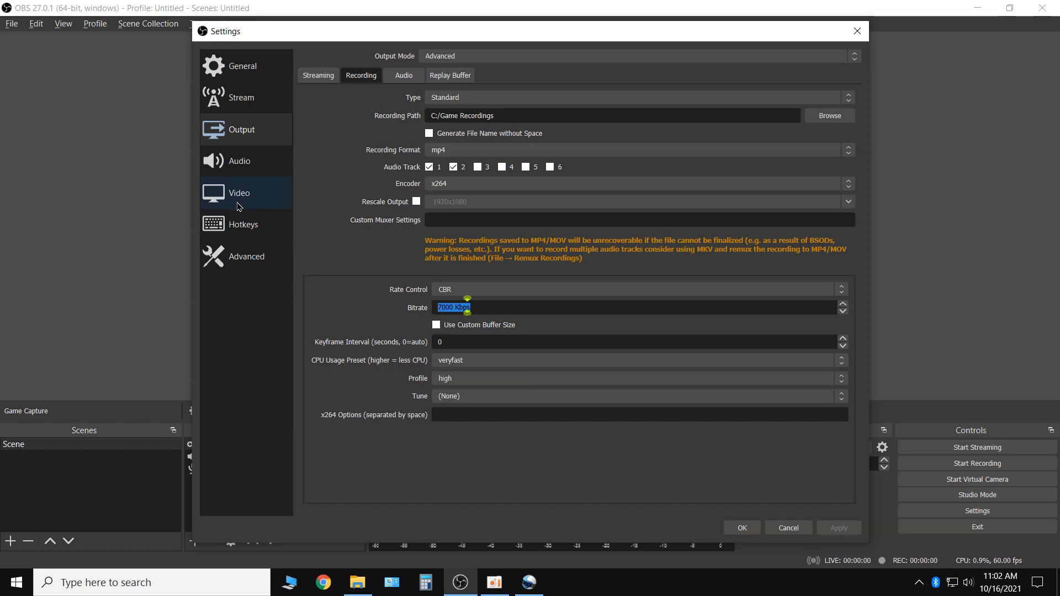
click(473, 309)
drag(484, 310, 438, 309)
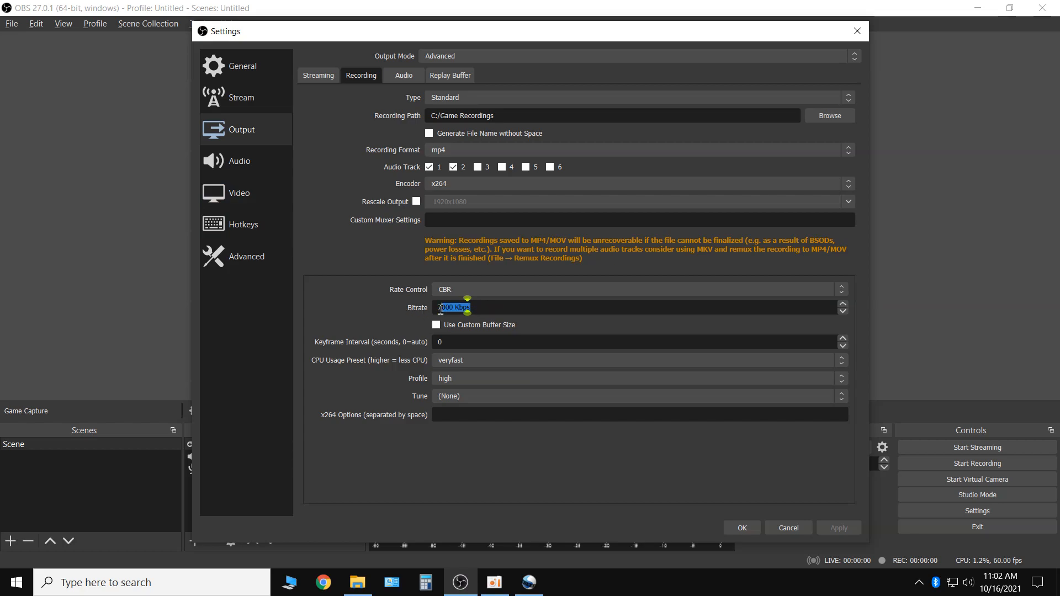
click(482, 307)
triple_click(488, 307)
click(501, 307)
drag(486, 307, 430, 305)
click(489, 307)
Step: Review the CPU usage presets and the encoder profile options for recording
click(433, 362)
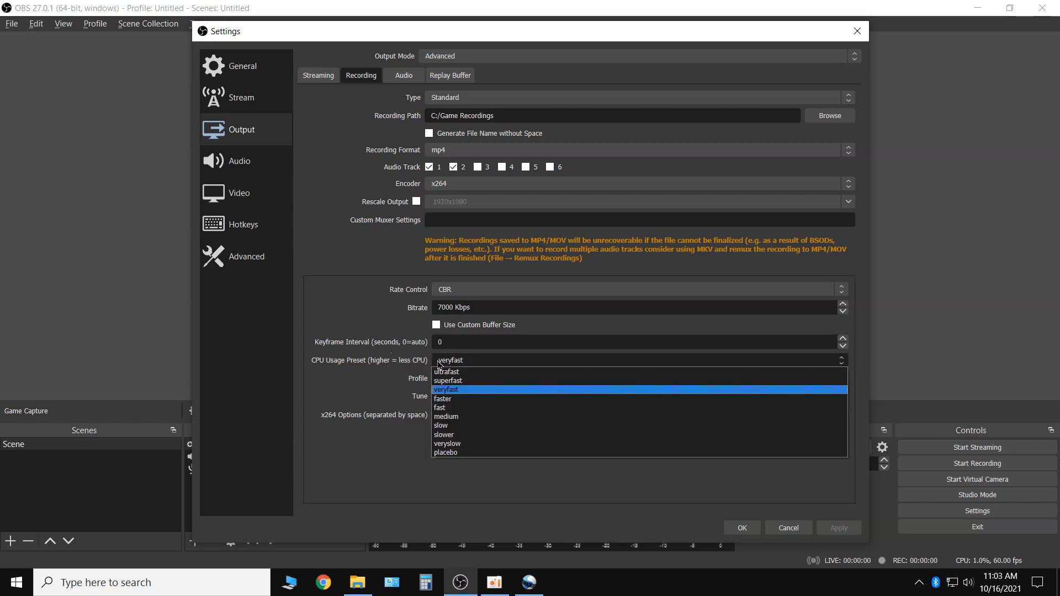
click(402, 361)
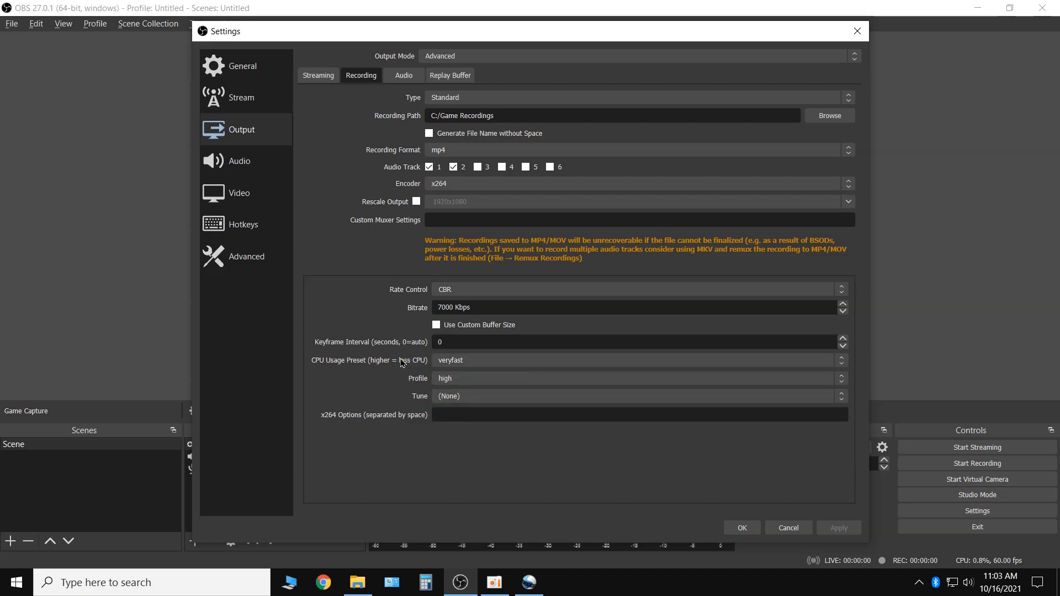
click(453, 366)
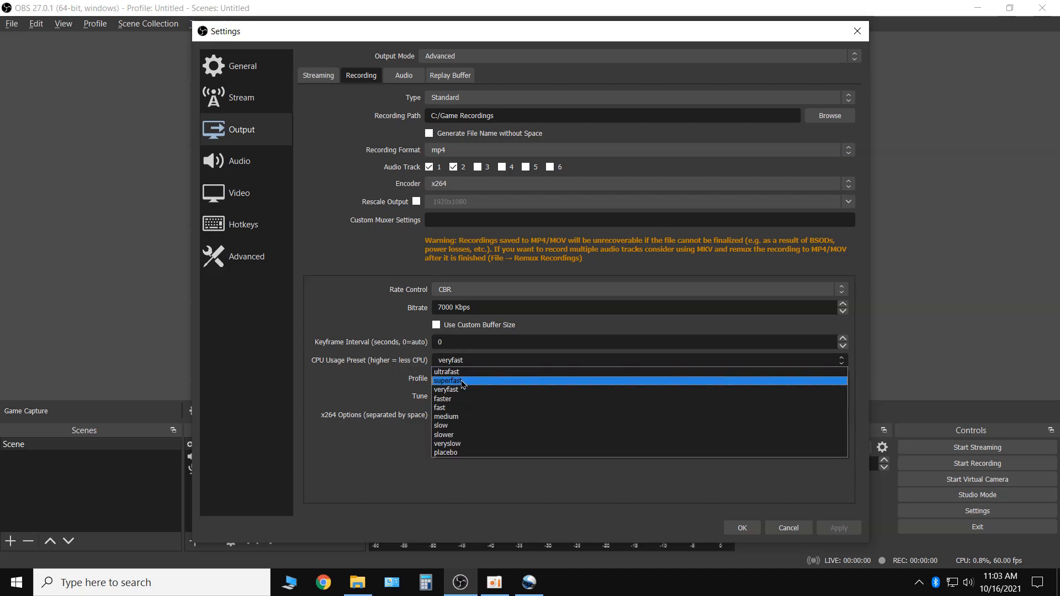
click(379, 368)
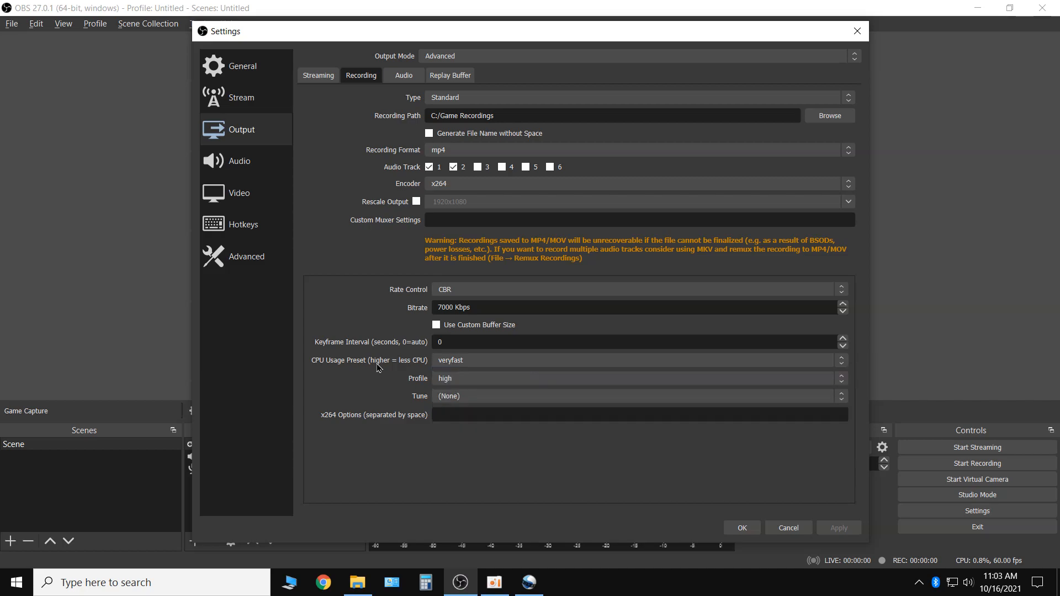
click(446, 380)
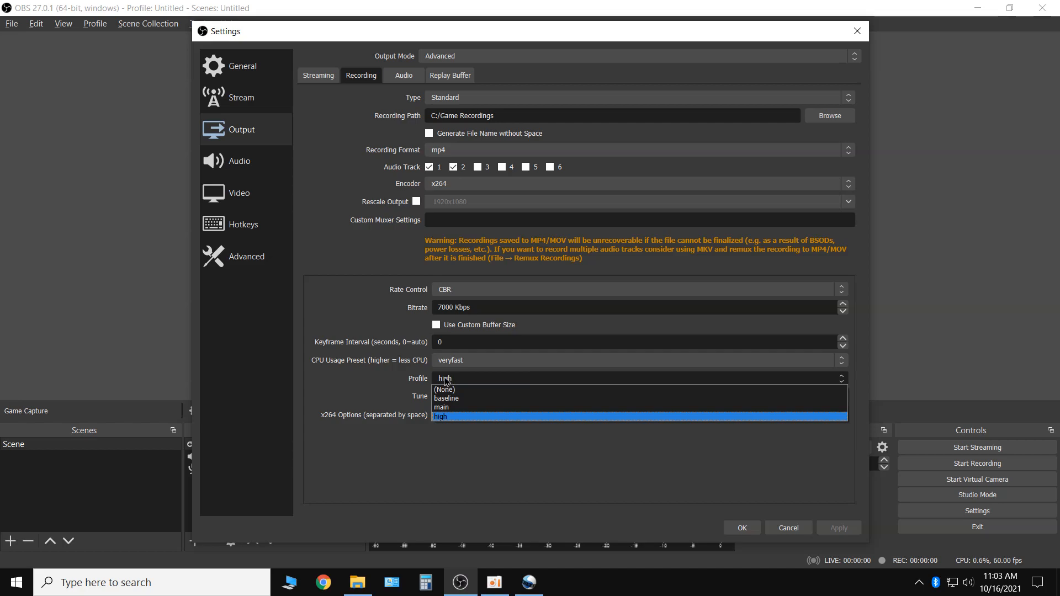
click(446, 380)
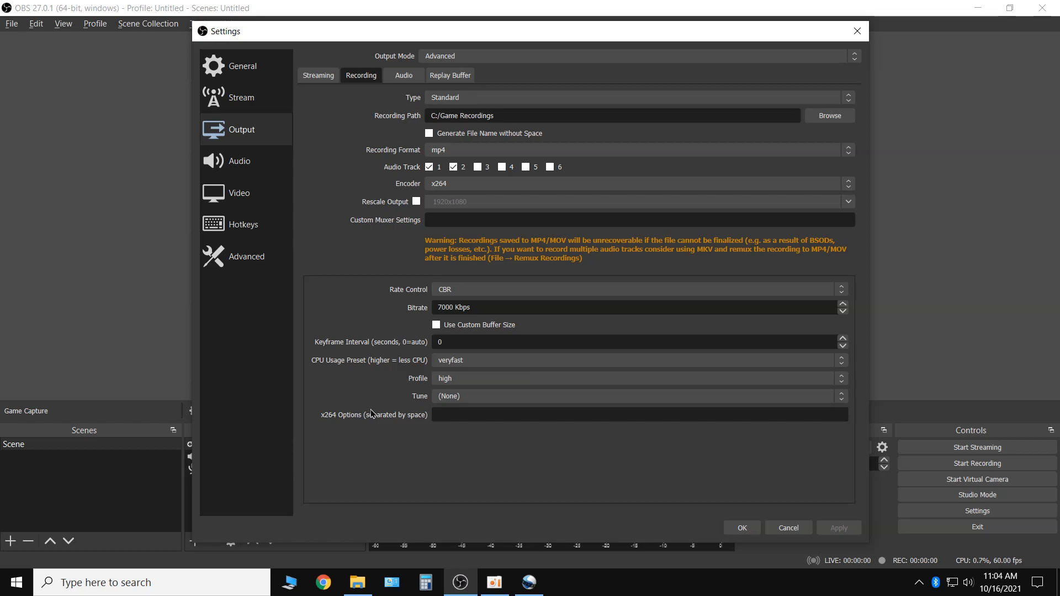
Step: Return to the video settings to recheck the resolutions and frame rate
click(255, 207)
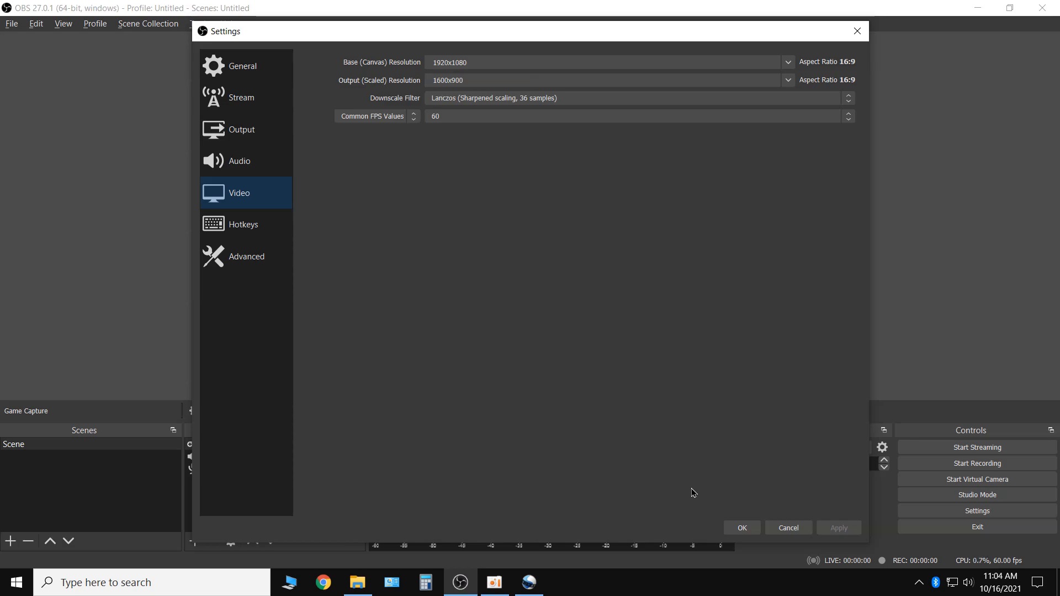
click(495, 584)
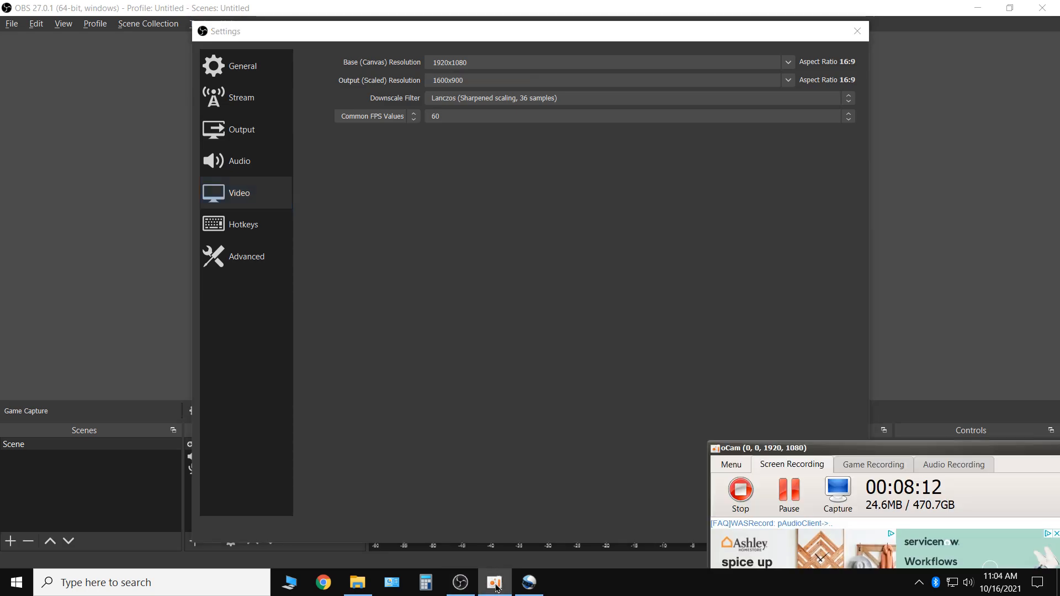